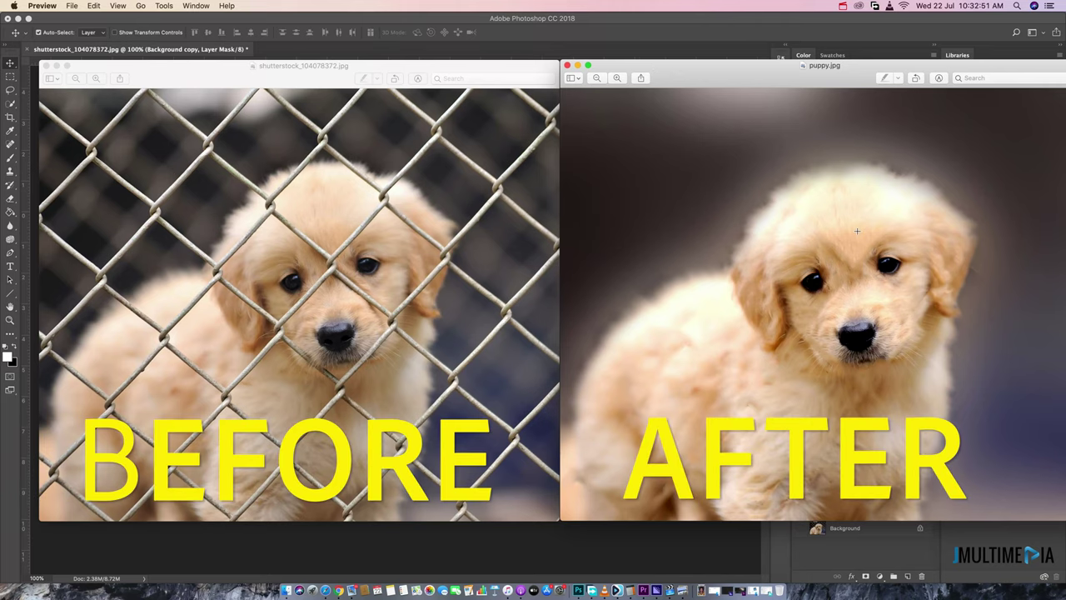
Close the Preview before-and-after comparison to return to the fenced puppy photo in Photoshop
{"action": "left_click", "coordinate": [669, 589]}
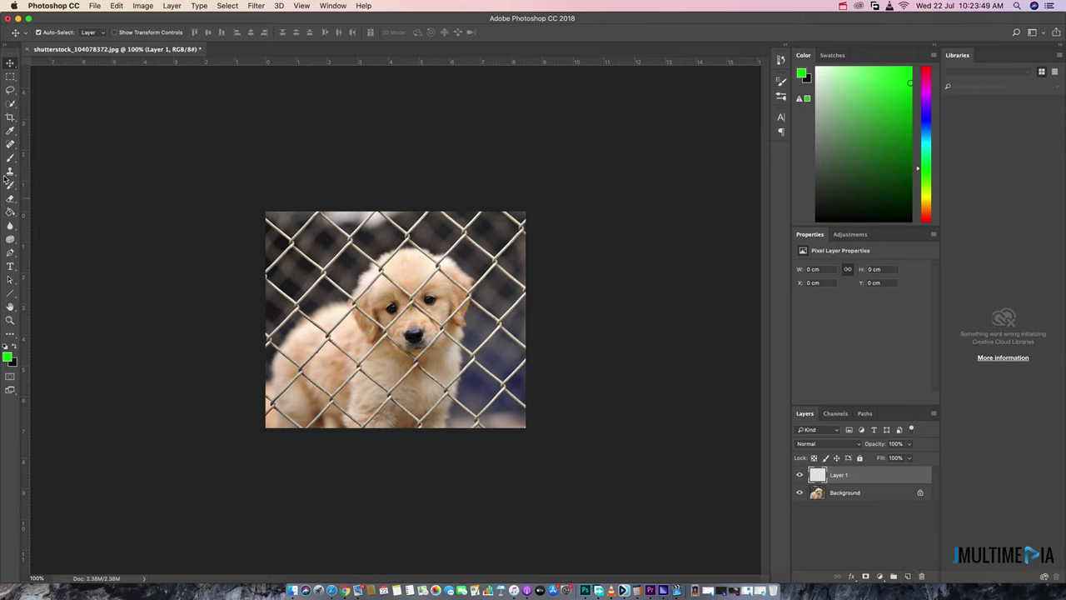
Take the Brush tool with white as the colour, then paint and undo a test stroke
{"action": "key", "text": "b"}
{"action": "left_click", "coordinate": [5, 346]}
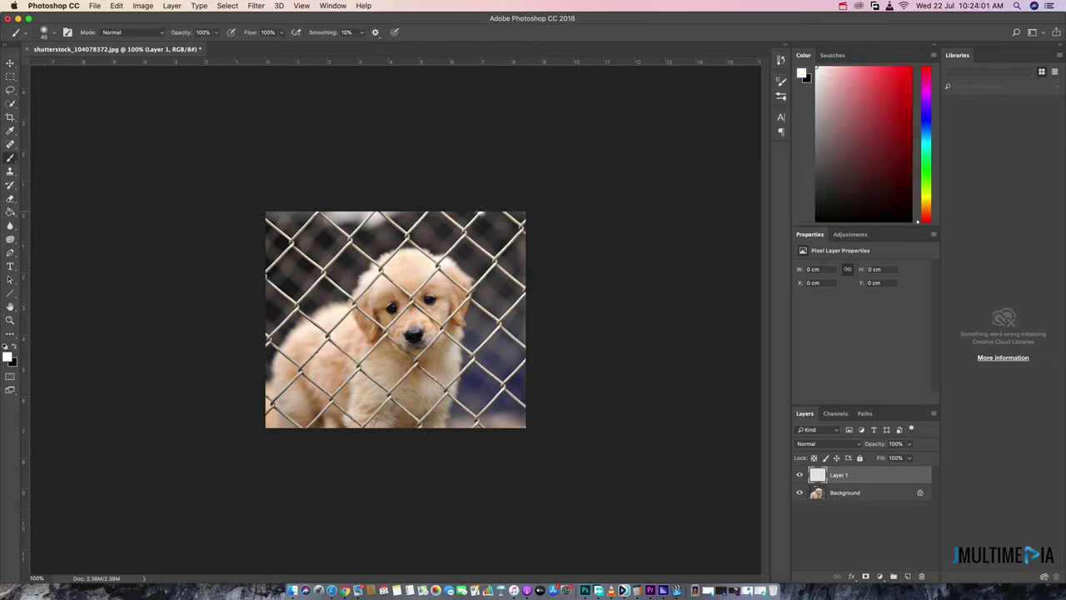
{"action": "left_click", "coordinate": [54, 34]}
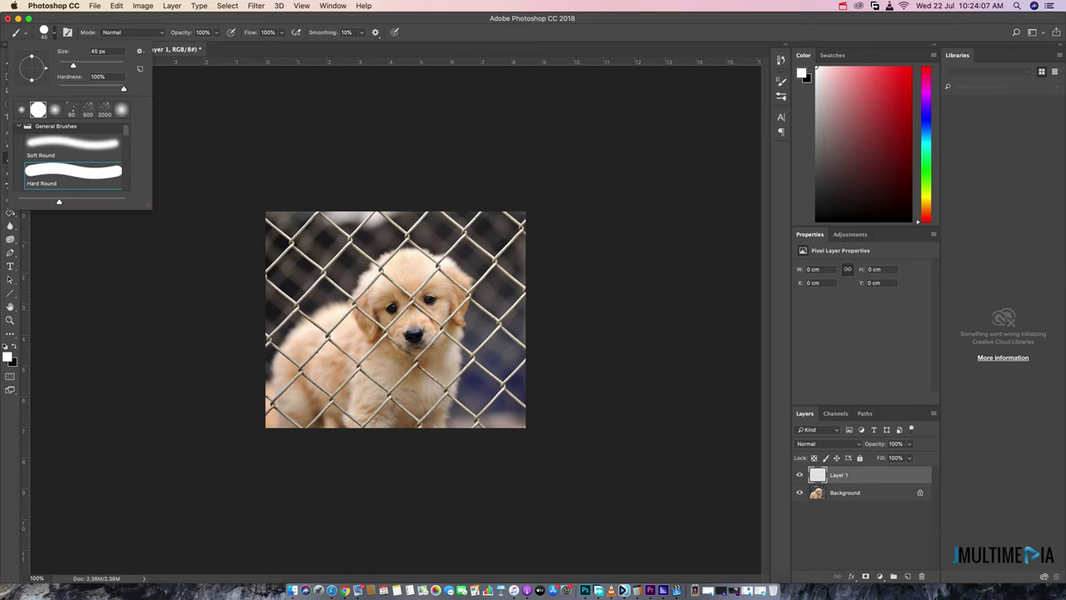
{"action": "key", "text": "Return"}
{"action": "left_click_drag", "start_coordinate": [481, 215], "coordinate": [462, 234]}
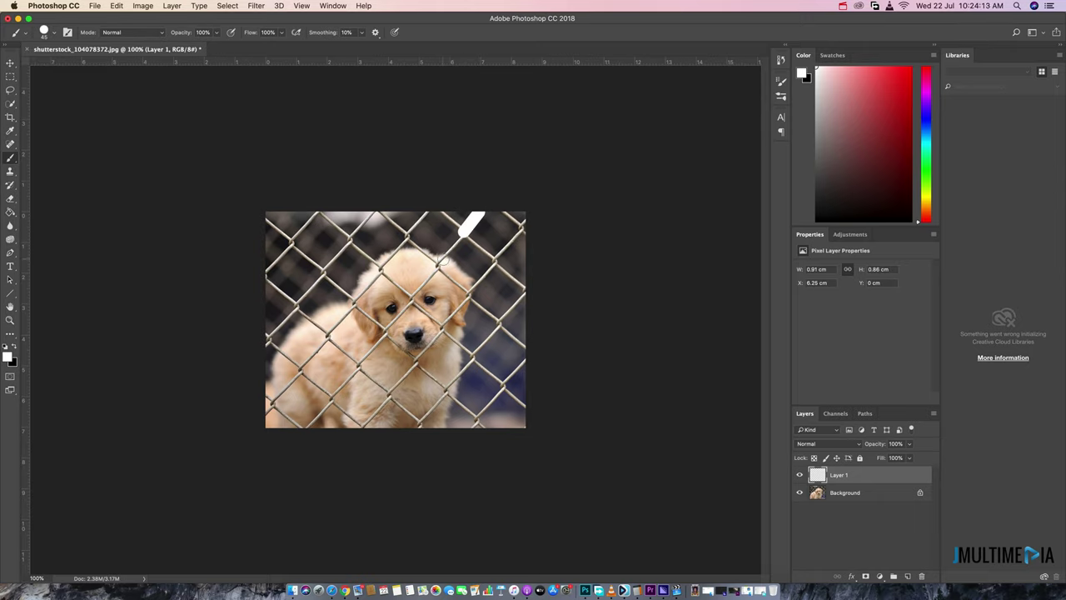
{"action": "left_click", "coordinate": [781, 60]}
{"action": "left_click", "coordinate": [708, 90]}
Reduce the hard brush to 25 px and place a starting dot at the image's top edge
{"action": "left_click", "coordinate": [49, 34]}
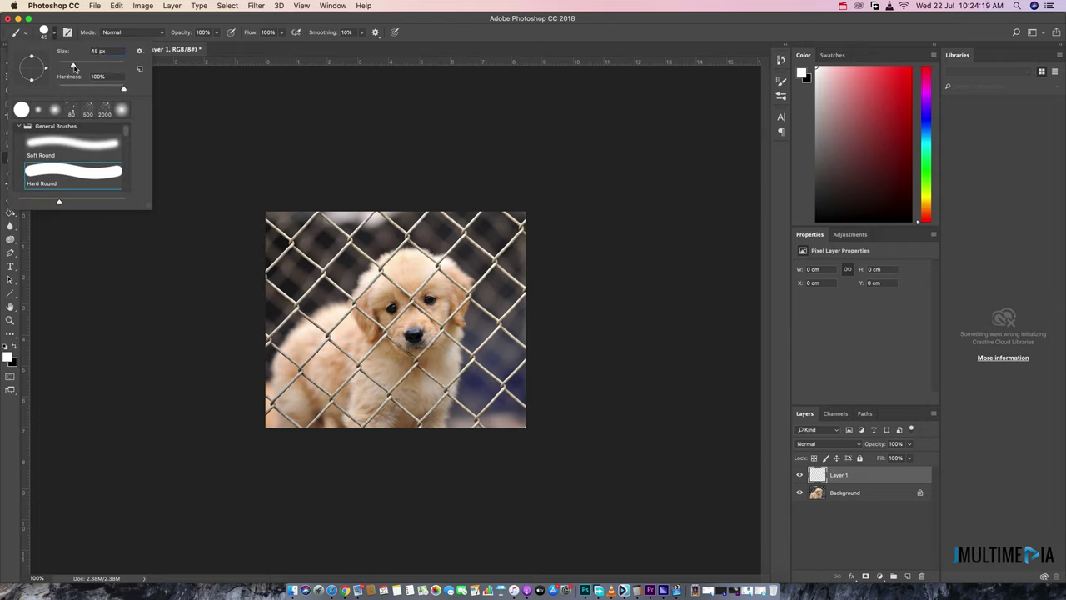
{"action": "left_click_drag", "start_coordinate": [76, 70], "coordinate": [67, 70]}
{"action": "key", "text": "Return"}
{"action": "left_click", "coordinate": [479, 215]}
Draw straight white lines on Layer 1 along every up-slanting fence wire, edge to edge
{"action": "left_click_drag", "start_coordinate": [478, 214], "coordinate": [385, 331]}
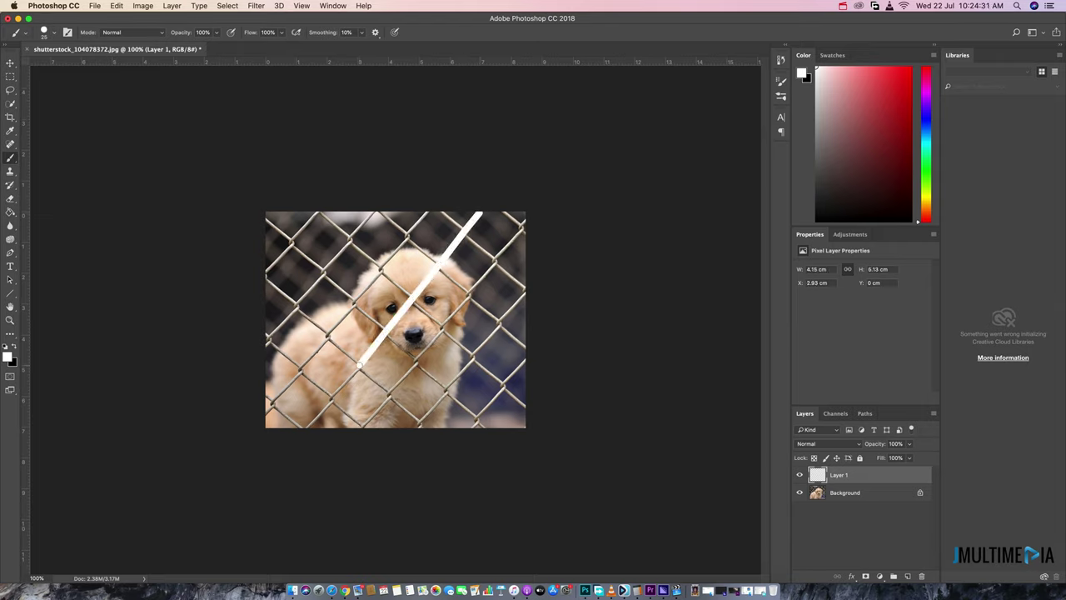
{"action": "left_click_drag", "start_coordinate": [385, 332], "coordinate": [305, 427]}
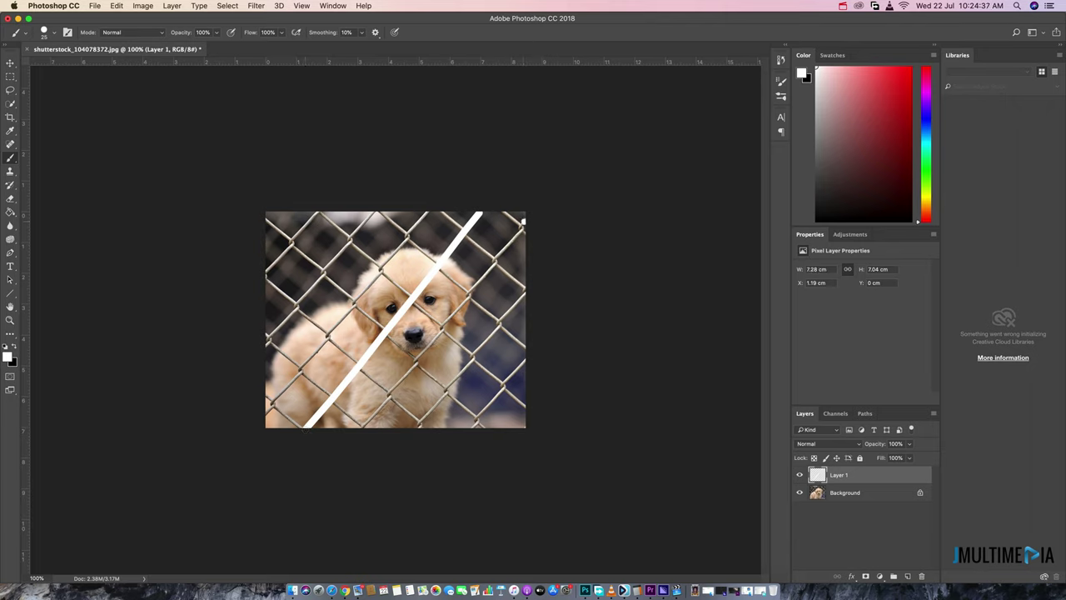
{"action": "left_click_drag", "start_coordinate": [523, 224], "coordinate": [364, 429]}
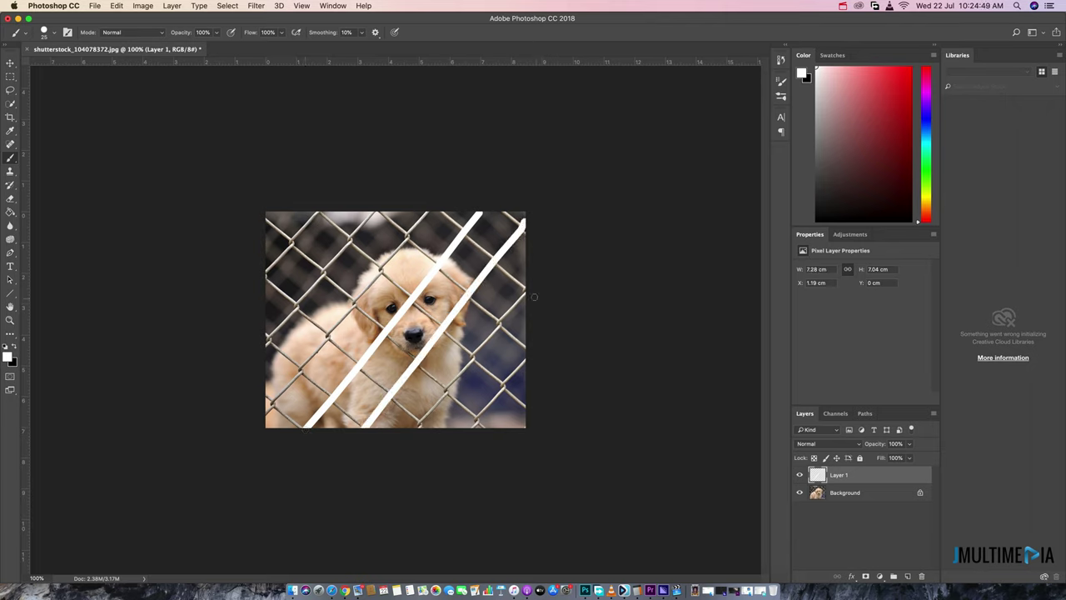
{"action": "left_click_drag", "start_coordinate": [526, 290], "coordinate": [417, 428]}
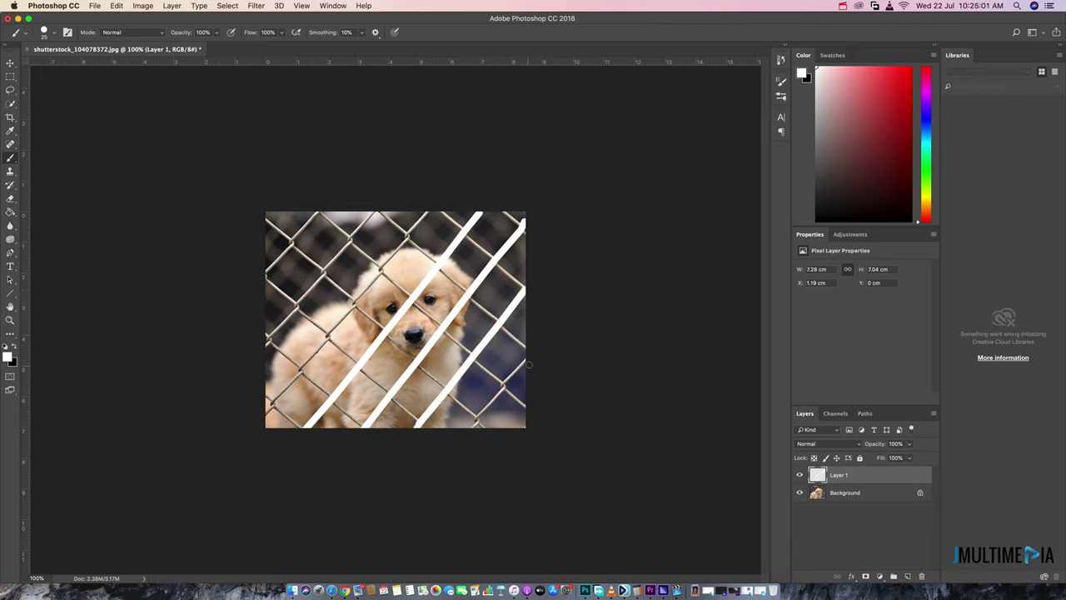
{"action": "left_click_drag", "start_coordinate": [526, 355], "coordinate": [475, 423]}
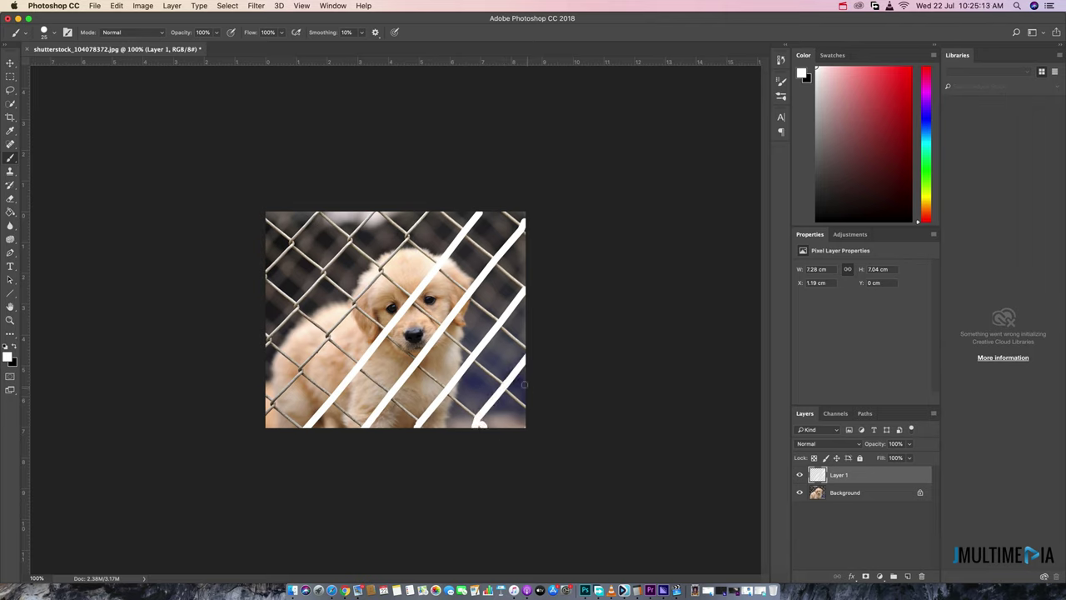
{"action": "left_click_drag", "start_coordinate": [429, 212], "coordinate": [265, 416]}
{"action": "left_click_drag", "start_coordinate": [377, 214], "coordinate": [265, 341]}
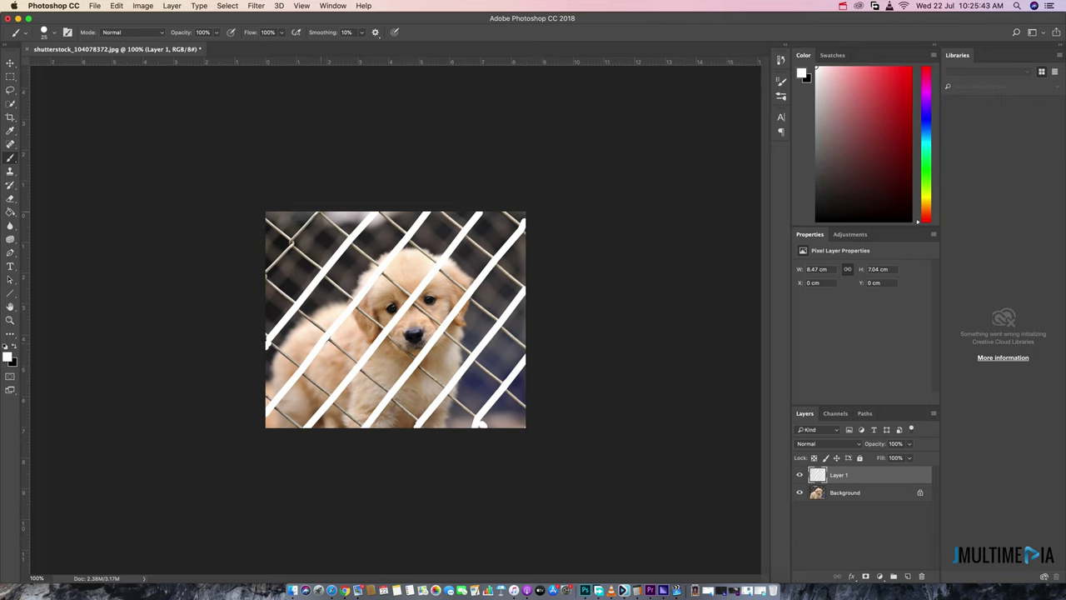
{"action": "left_click_drag", "start_coordinate": [320, 211], "coordinate": [265, 275]}
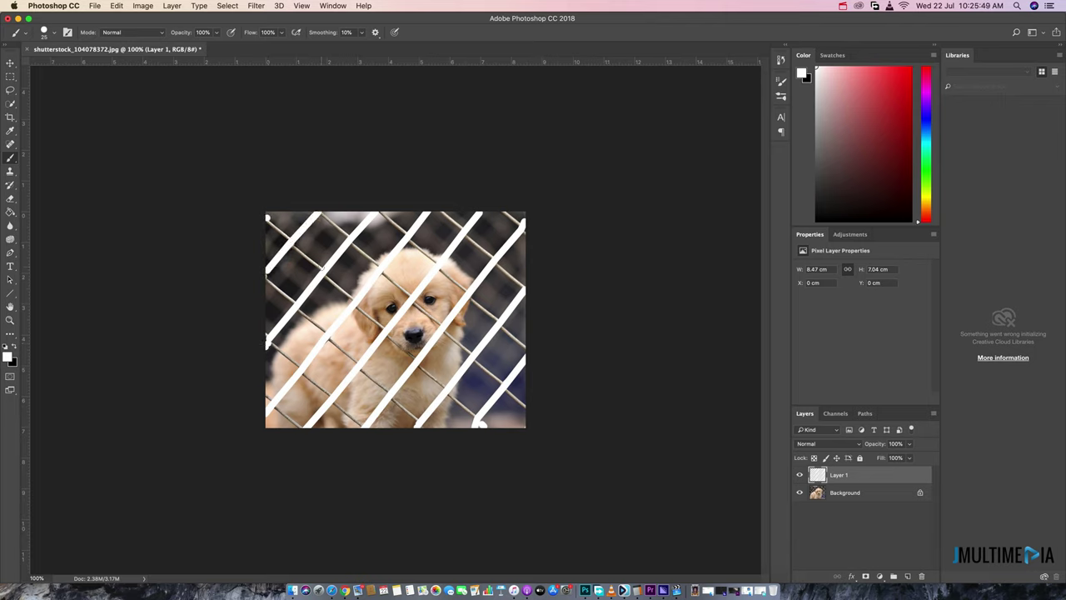
{"action": "left_click_drag", "start_coordinate": [266, 218], "coordinate": [322, 266]}
Draw straight white lines along the opposite-diagonal wires, from the left edge to the top-right corner
{"action": "left_click_drag", "start_coordinate": [352, 302], "coordinate": [482, 424]}
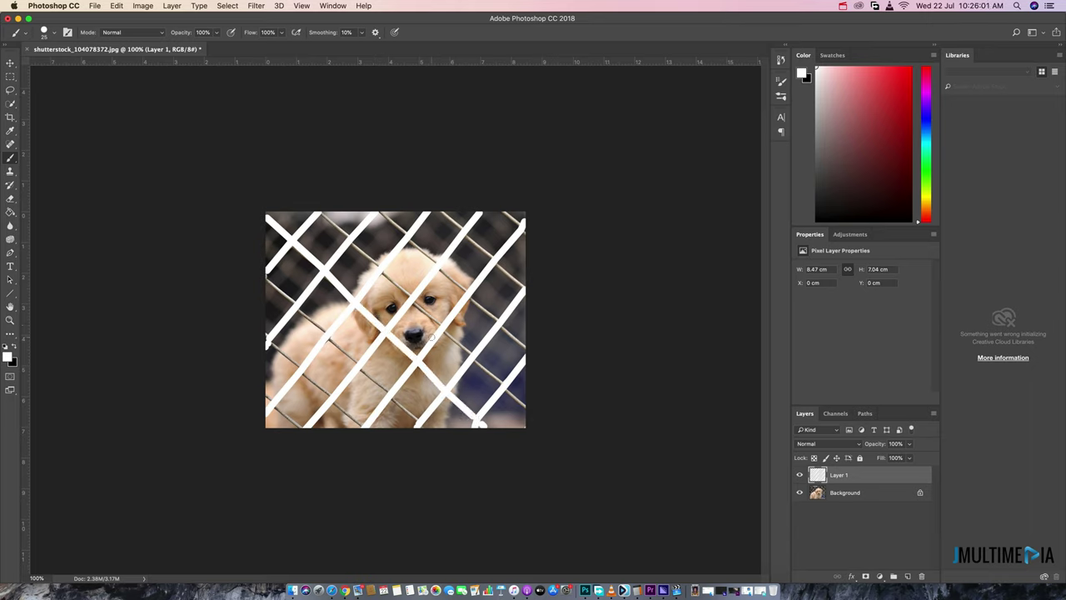
{"action": "left_click_drag", "start_coordinate": [266, 277], "coordinate": [418, 424]}
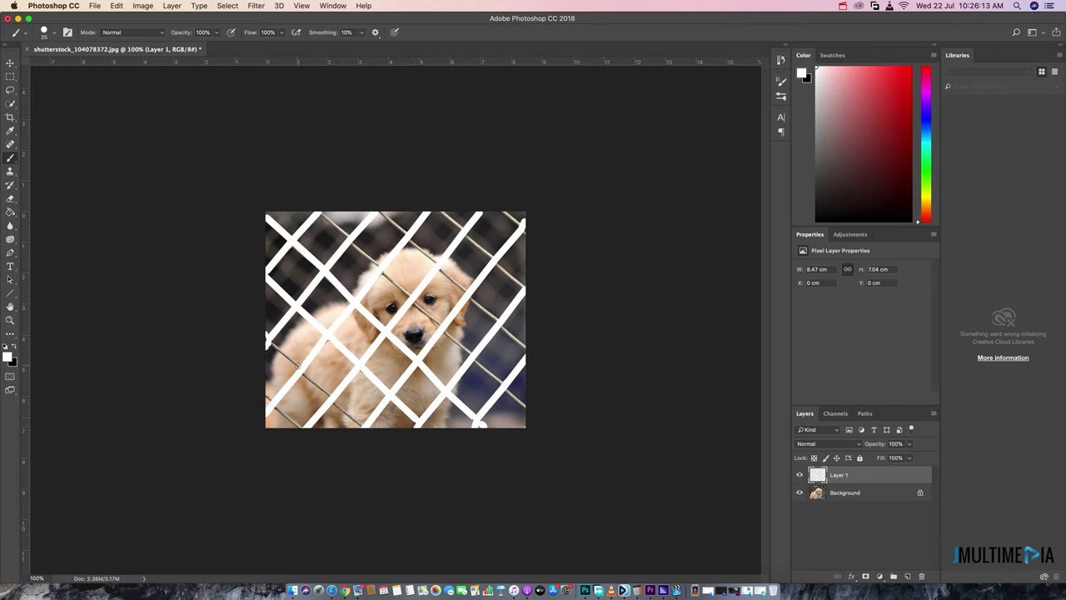
{"action": "left_click_drag", "start_coordinate": [267, 337], "coordinate": [365, 427]}
{"action": "left_click_drag", "start_coordinate": [270, 399], "coordinate": [297, 426]}
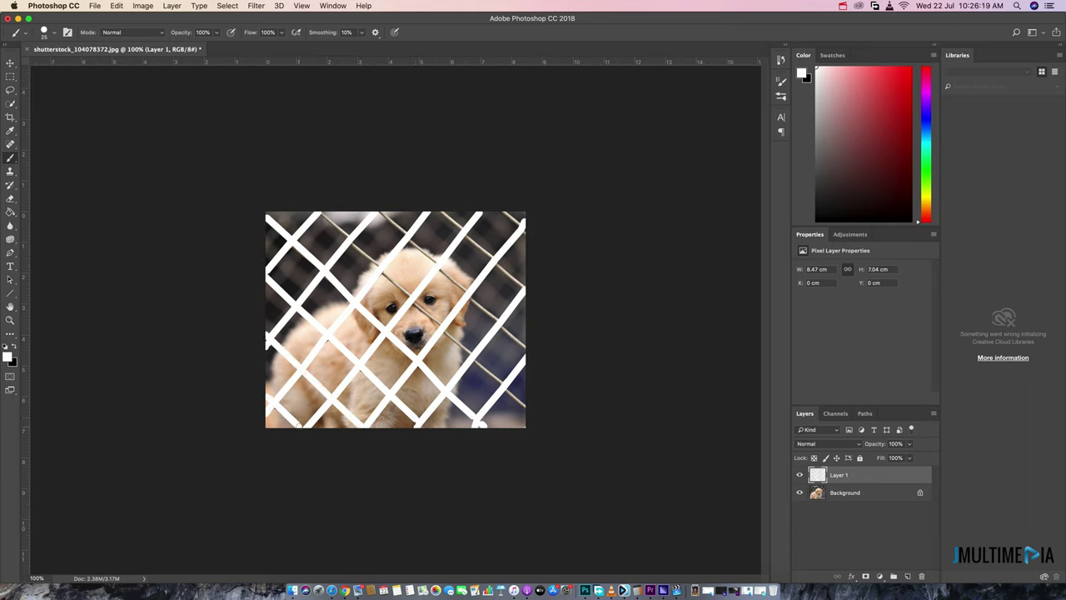
{"action": "left_click_drag", "start_coordinate": [320, 213], "coordinate": [528, 400]}
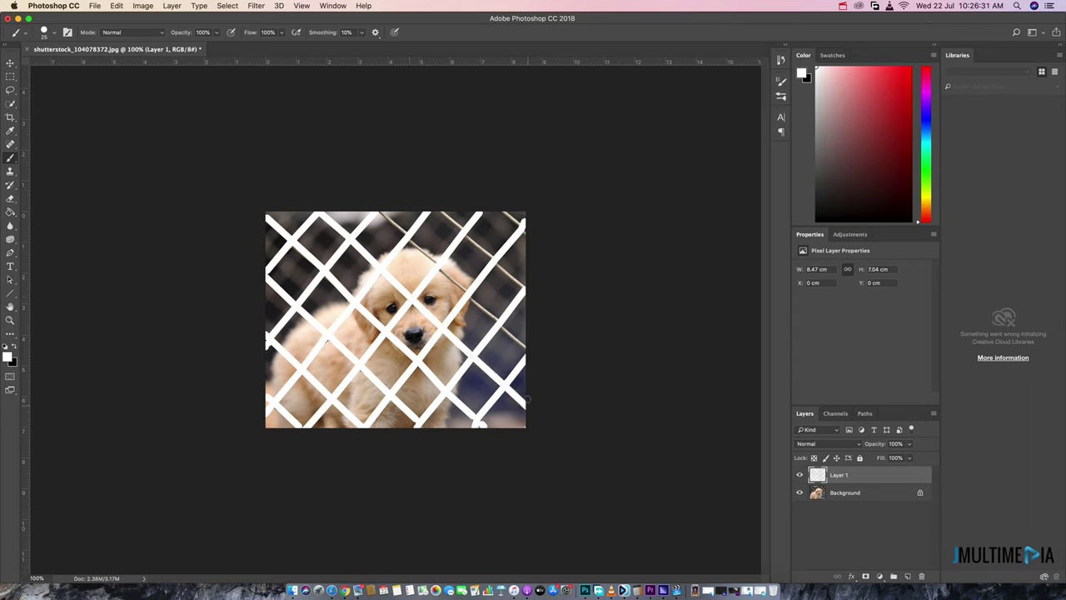
{"action": "left_click_drag", "start_coordinate": [382, 214], "coordinate": [527, 348]}
{"action": "left_click_drag", "start_coordinate": [441, 213], "coordinate": [527, 289]}
{"action": "left_click_drag", "start_coordinate": [524, 225], "coordinate": [527, 234]}
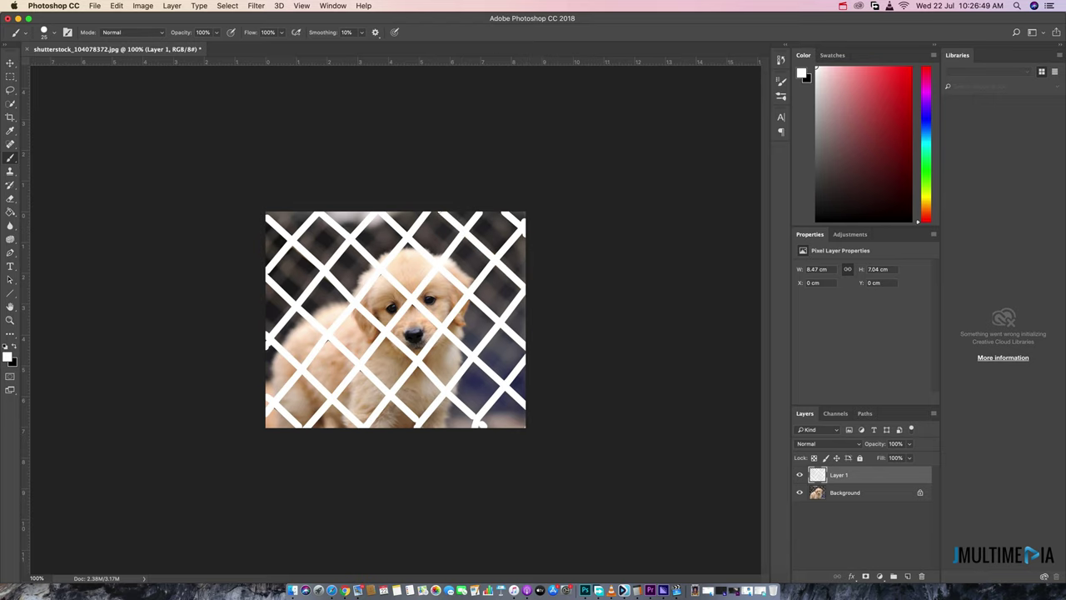
Hide Layer 1 and Content-Aware fill the traced fence area on the Background, then zoom in
{"action": "left_click", "coordinate": [799, 475]}
{"action": "left_click", "coordinate": [799, 475]}
{"action": "left_click", "coordinate": [850, 492]}
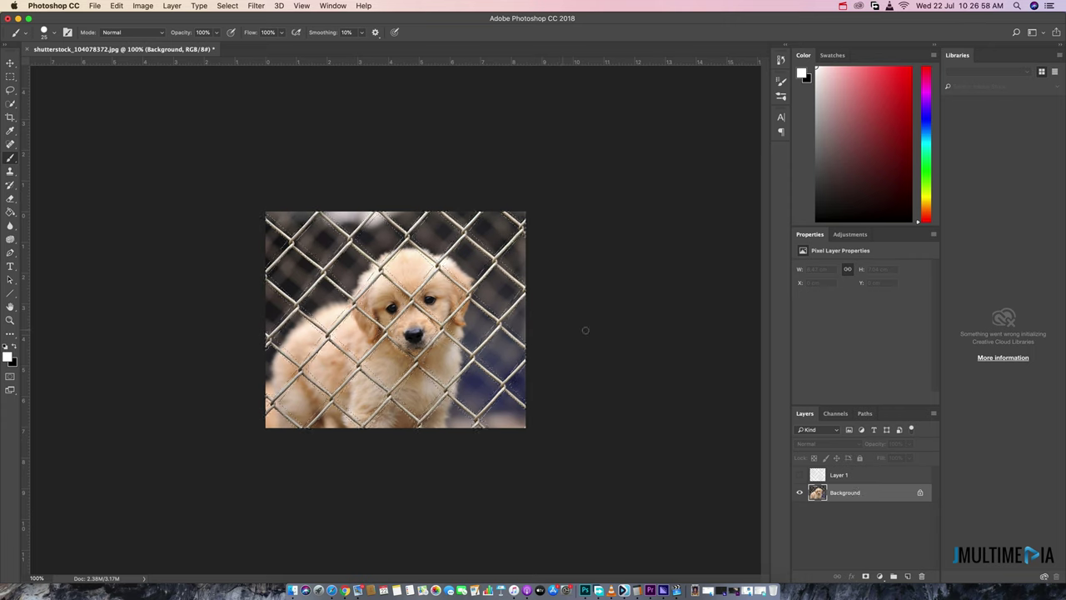
{"action": "left_click", "coordinate": [117, 6]}
{"action": "left_click", "coordinate": [157, 172]}
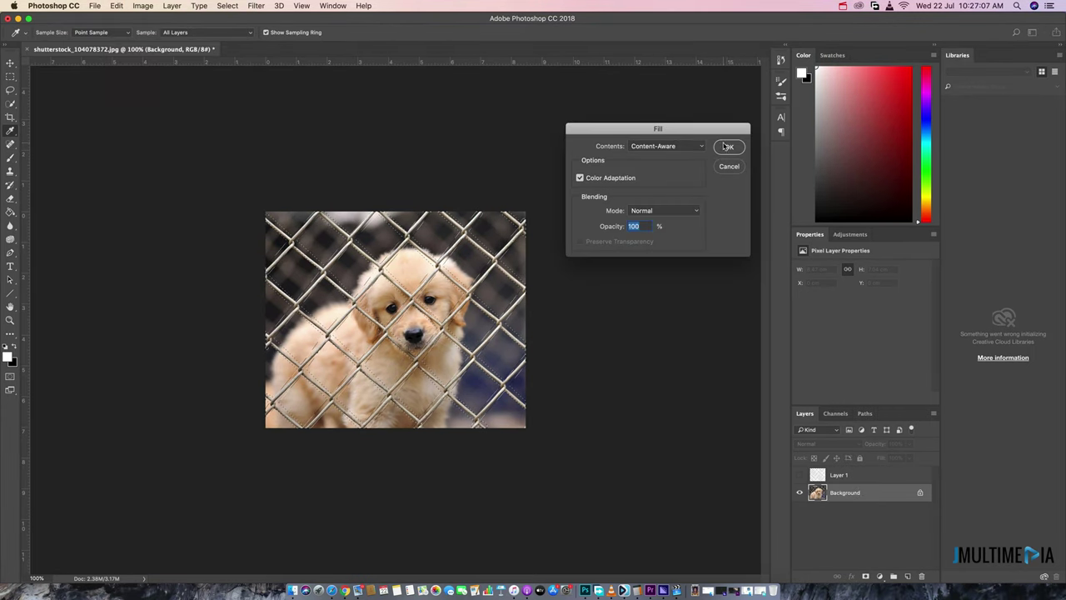
{"action": "left_click", "coordinate": [723, 145]}
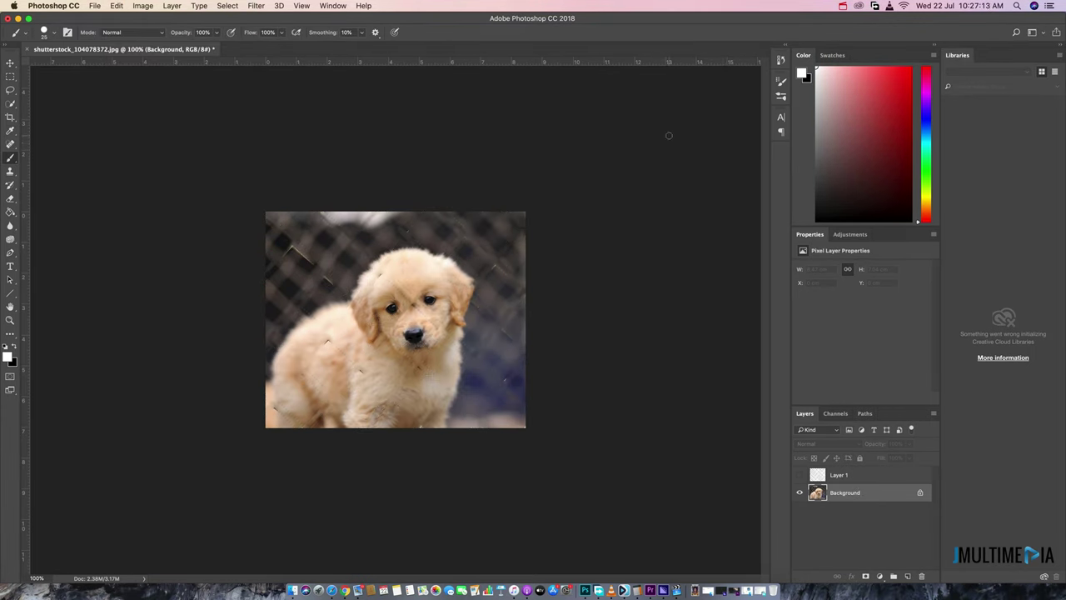
{"action": "key", "text": "ctrl+plus"}
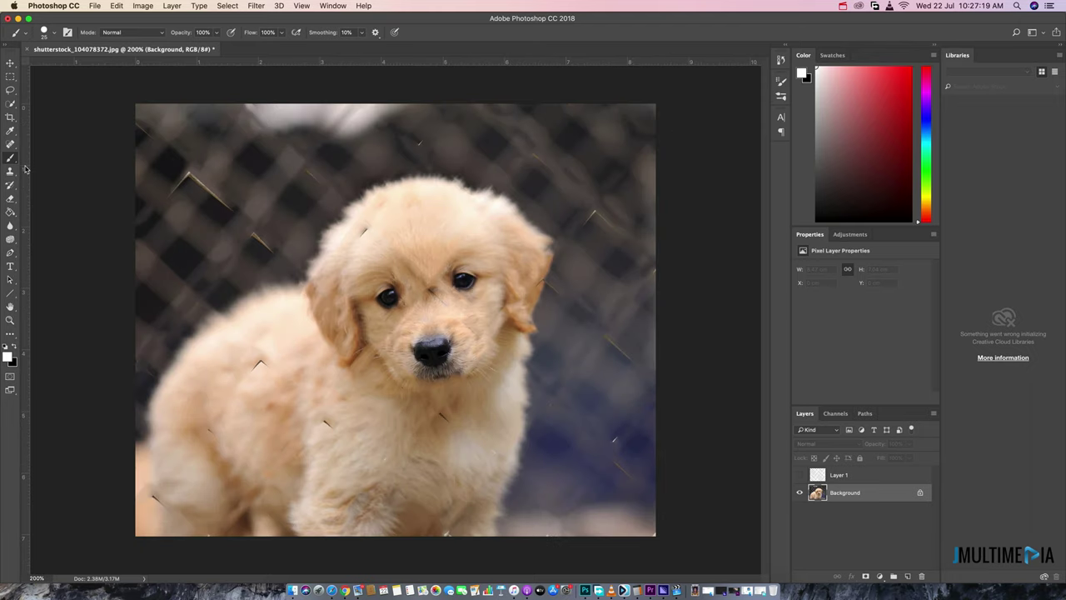
Spot-heal leftover wire marks on the puppy's forehead, shoulder and body
{"action": "left_click", "coordinate": [10, 143]}
{"action": "left_click", "coordinate": [432, 290]}
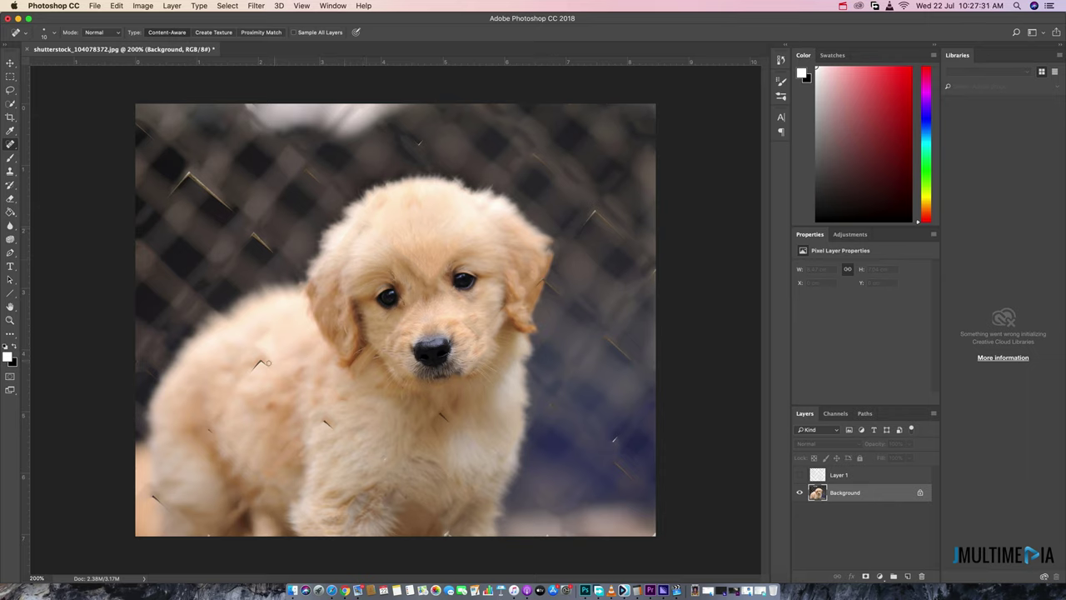
{"action": "left_click_drag", "start_coordinate": [264, 361], "coordinate": [254, 369]}
{"action": "left_click_drag", "start_coordinate": [213, 427], "coordinate": [223, 442]}
{"action": "left_click_drag", "start_coordinate": [156, 494], "coordinate": [169, 506]}
Zoom out and heal remaining wire traces on the right, upper left and top-right corner with a larger brush
{"action": "key", "text": "super+minus"}
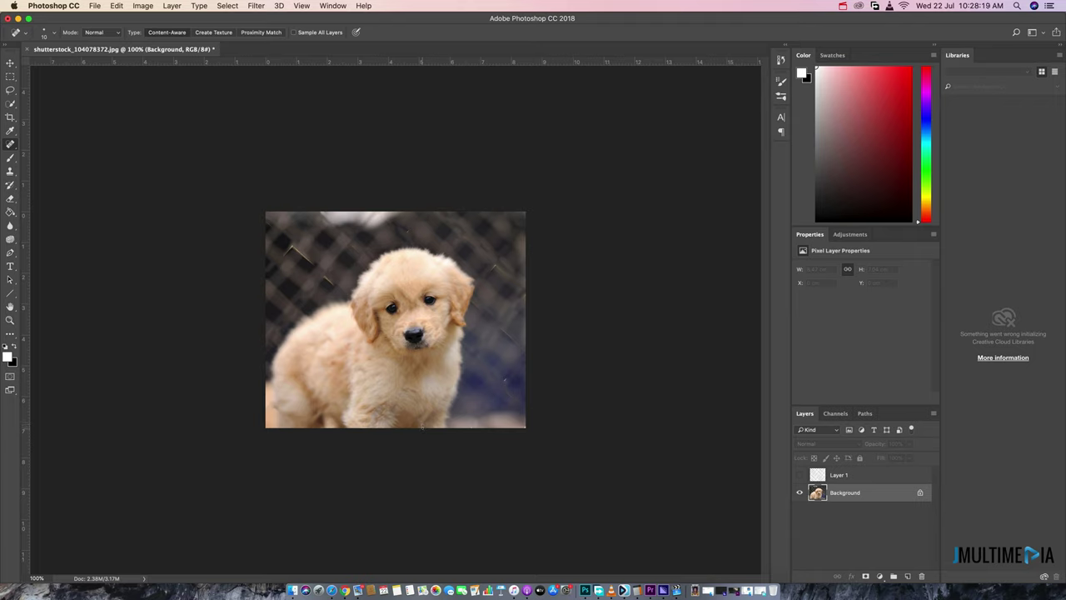
{"action": "key", "text": "bracketright"}
{"action": "left_click_drag", "start_coordinate": [526, 390], "coordinate": [502, 406]}
{"action": "left_click_drag", "start_coordinate": [503, 313], "coordinate": [494, 337]}
{"action": "left_click_drag", "start_coordinate": [331, 285], "coordinate": [274, 227]}
{"action": "key", "text": "bracketright"}
{"action": "key", "text": "bracketright"}
{"action": "key", "text": "bracketright"}
{"action": "left_click_drag", "start_coordinate": [469, 221], "coordinate": [541, 280]}
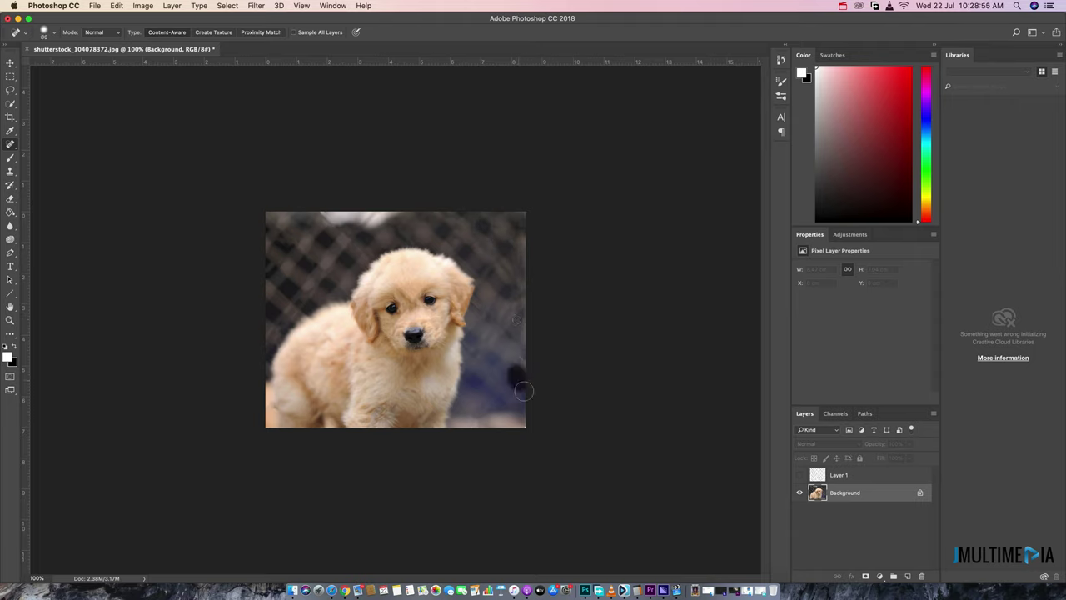
Set Levels on the Background to input values 41, 1.31 and 245
{"action": "key", "text": "v"}
{"action": "left_click", "coordinate": [885, 525]}
{"action": "left_click", "coordinate": [844, 492]}
{"action": "key", "text": "ctrl+l"}
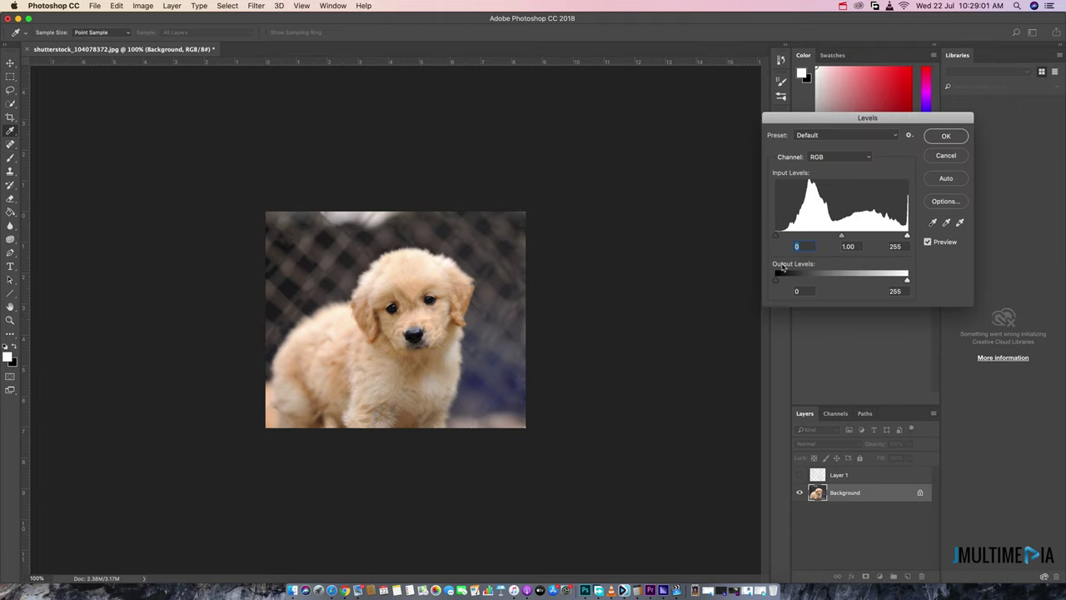
{"action": "left_click_drag", "start_coordinate": [776, 236], "coordinate": [837, 236]}
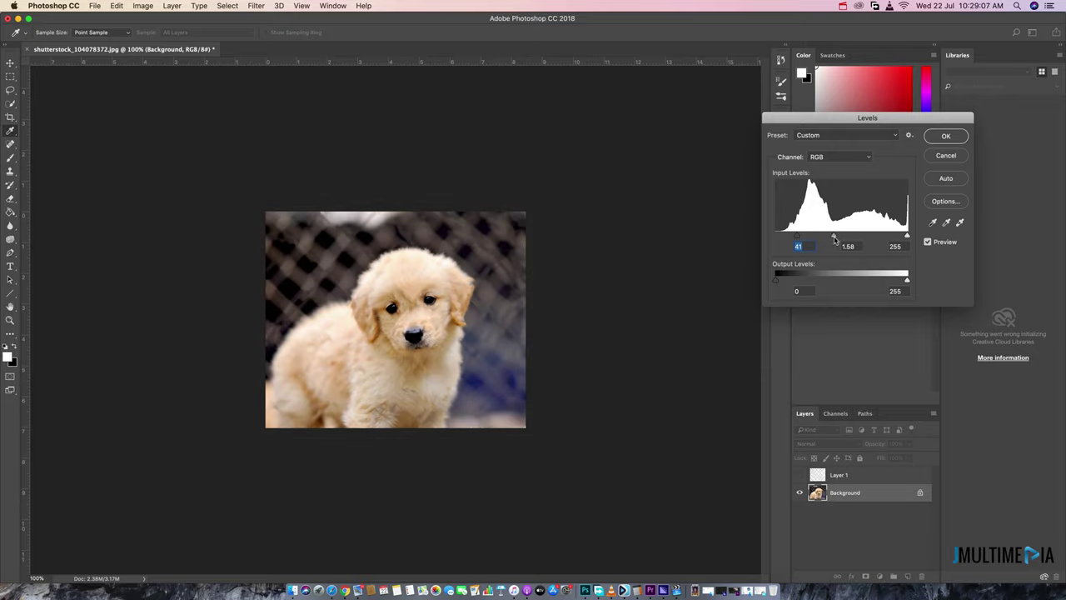
{"action": "left_click_drag", "start_coordinate": [907, 236], "coordinate": [897, 236]}
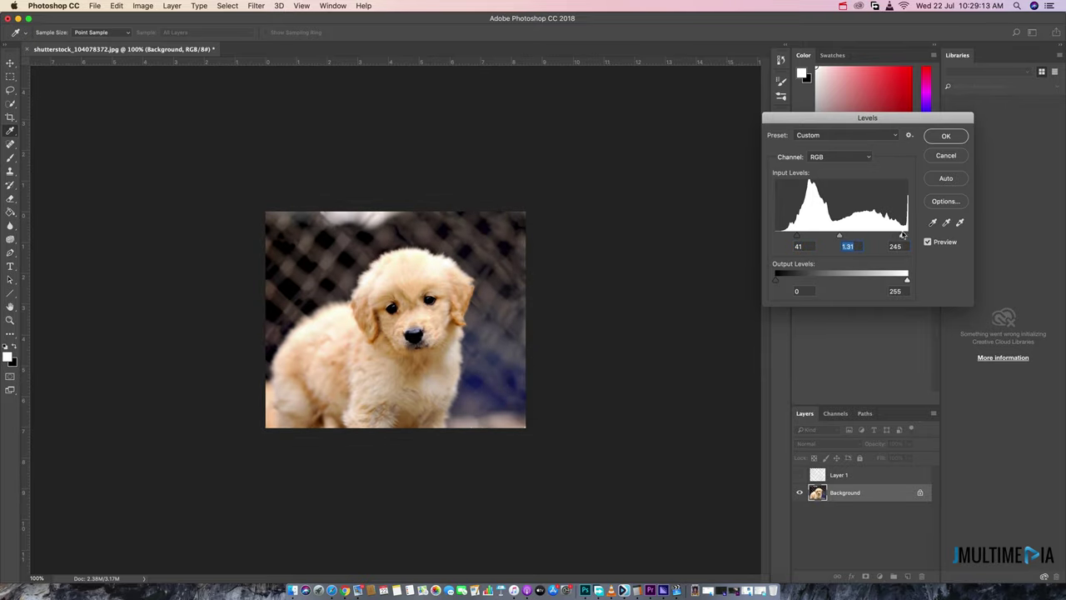
Apply the Levels adjustment, duplicate the Background, and delete the unwanted empty Layer 2
{"action": "left_click", "coordinate": [942, 138]}
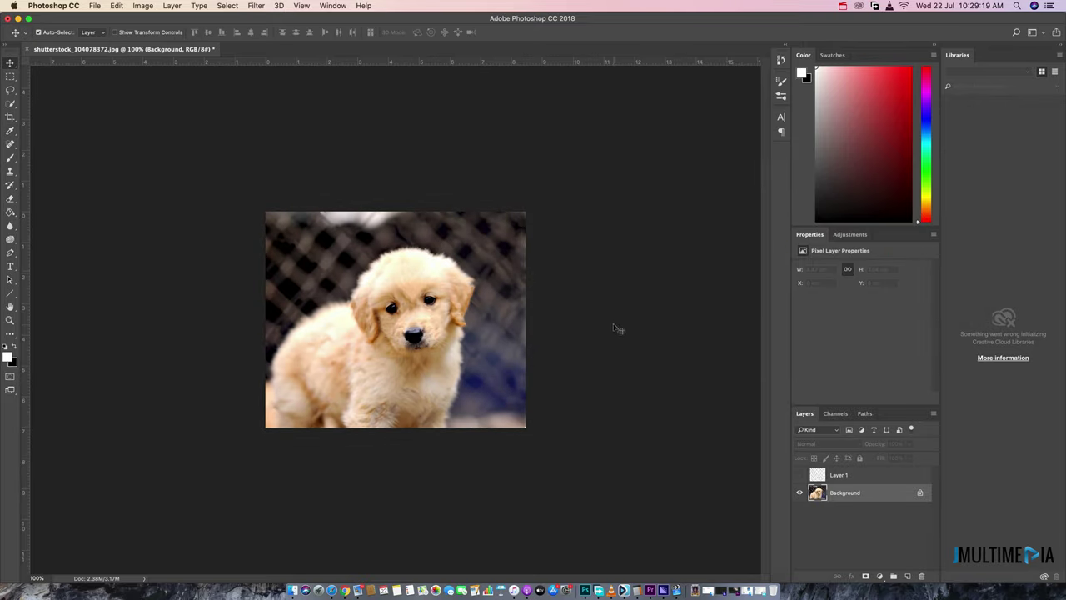
{"action": "key", "text": "v"}
{"action": "left_click", "coordinate": [908, 577]}
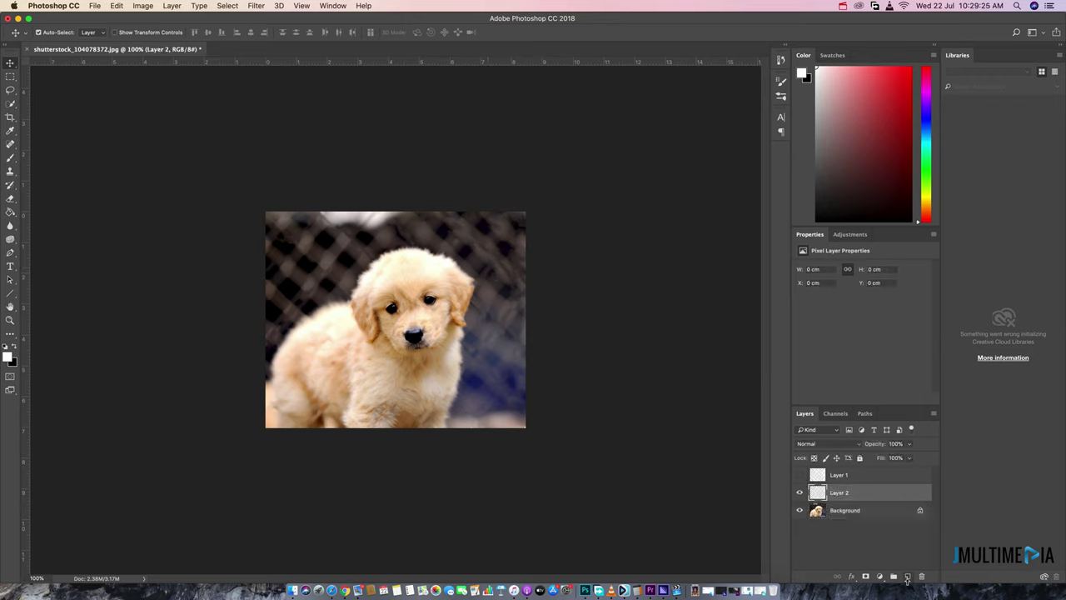
{"action": "key", "text": "ctrl+j"}
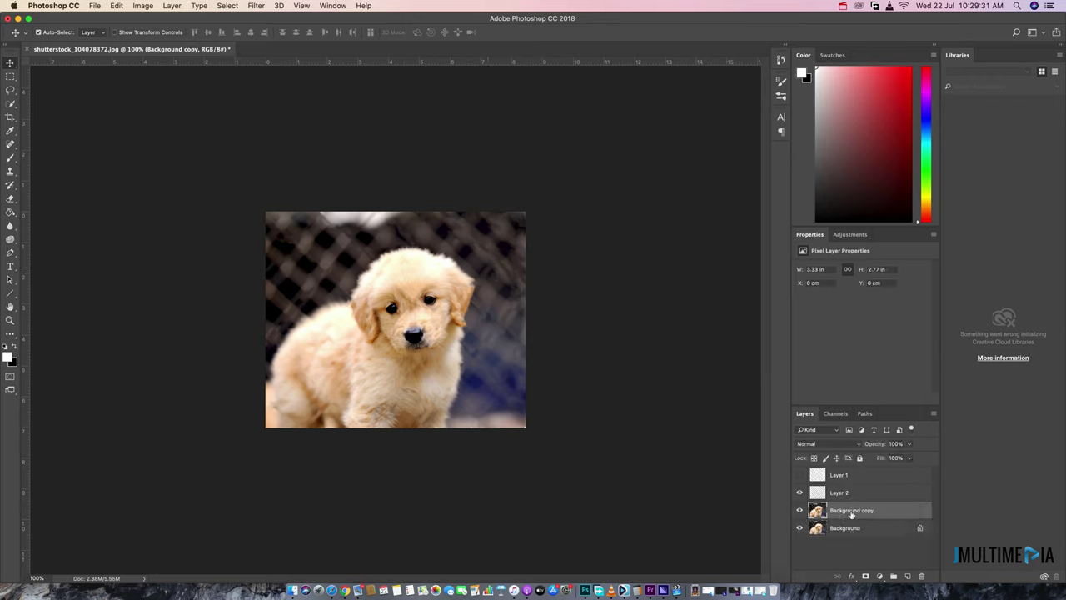
{"action": "left_click", "coordinate": [838, 493]}
{"action": "key", "text": "Delete"}
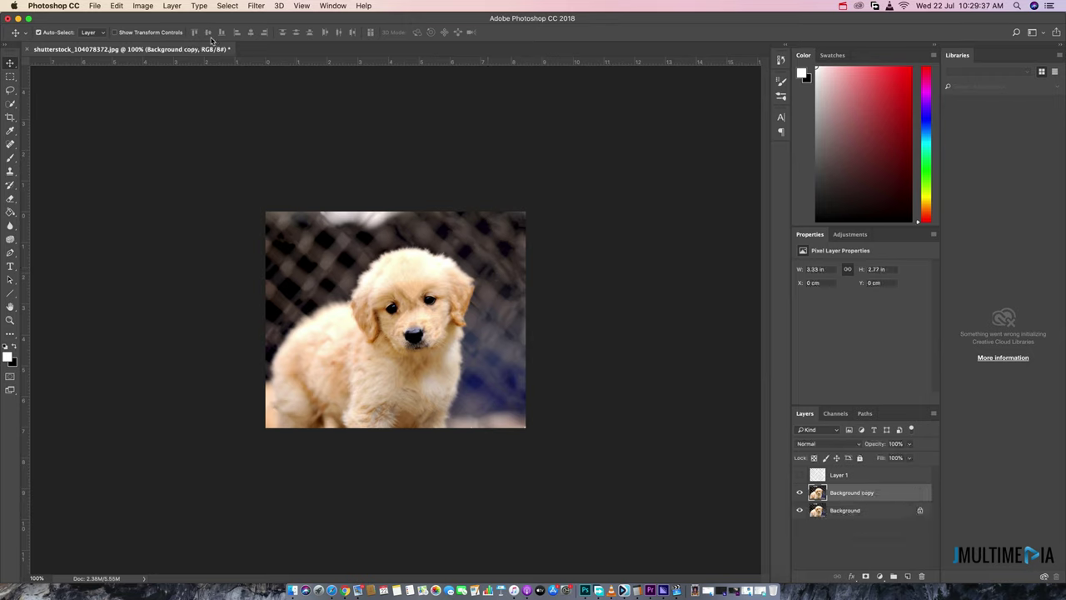
Duplicate the Background again, hide the original, and apply Gaussian Blur to Background copy 2
{"action": "left_click", "coordinate": [854, 511]}
{"action": "key", "text": "ctrl+j"}
{"action": "left_click", "coordinate": [799, 528]}
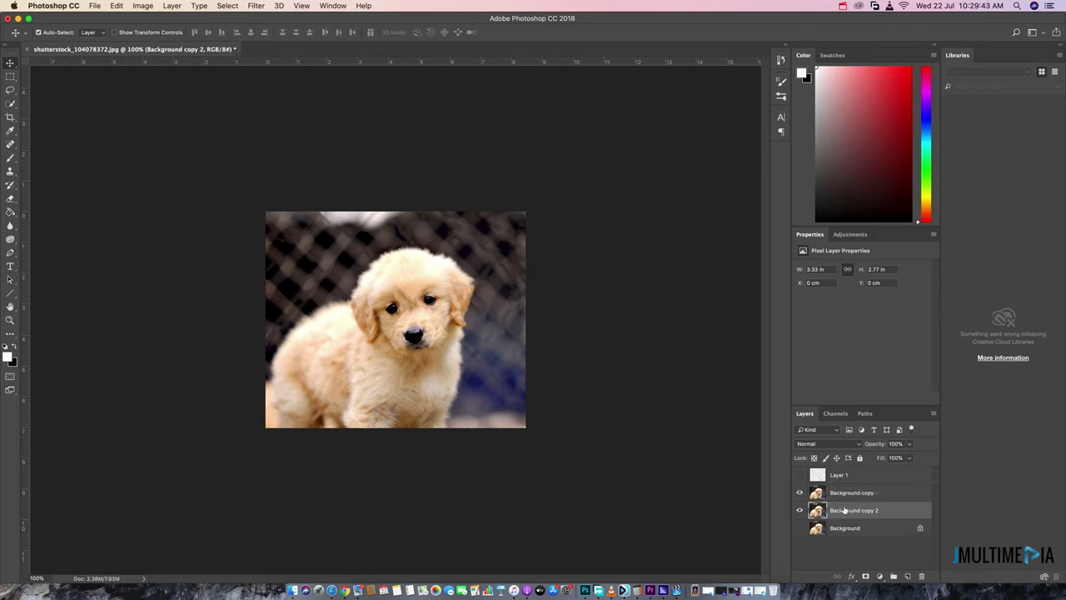
{"action": "left_click", "coordinate": [258, 7]}
{"action": "mouse_move", "coordinate": [261, 130]}
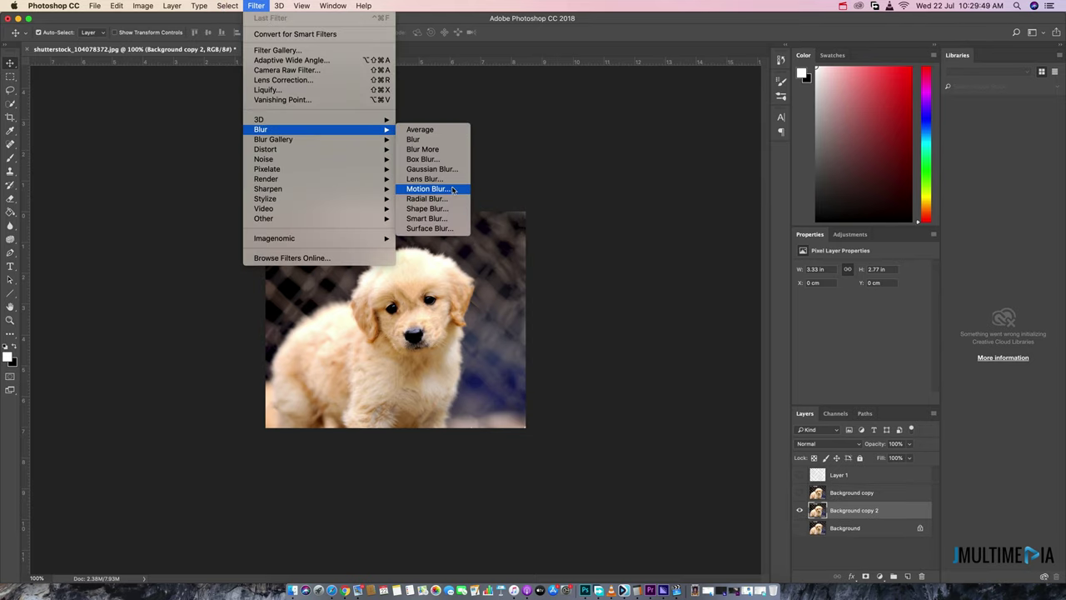
{"action": "left_click", "coordinate": [431, 169]}
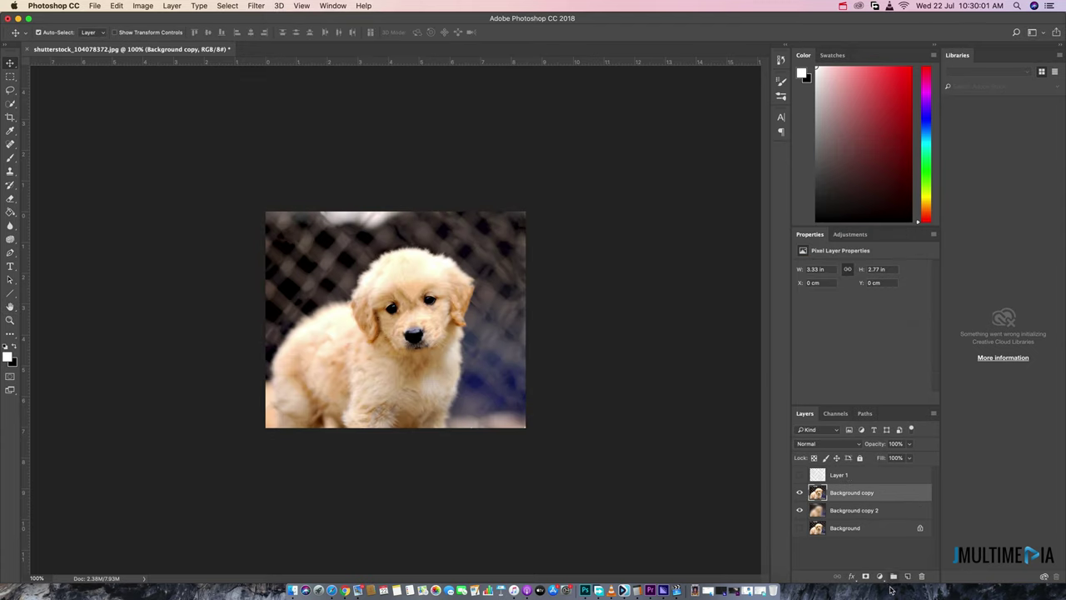
Add a layer mask to Background copy and paint out the fence with a 200 px soft black brush
{"action": "left_click", "coordinate": [10, 157]}
{"action": "left_click_drag", "start_coordinate": [288, 262], "coordinate": [269, 245]}
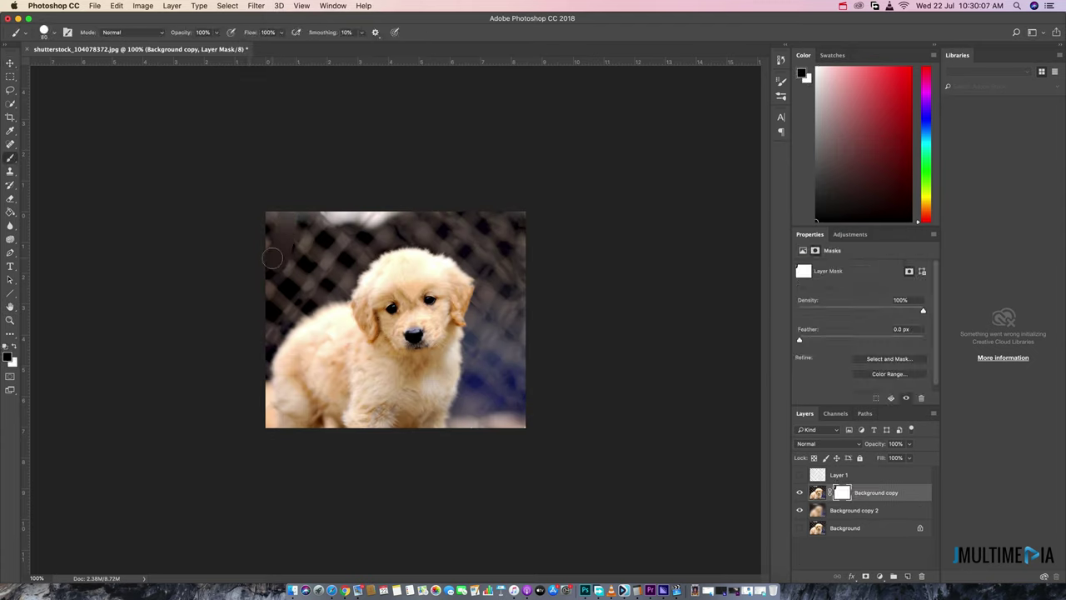
{"action": "left_click", "coordinate": [53, 33]}
{"action": "double_click", "coordinate": [50, 144]}
{"action": "mouse_move", "coordinate": [336, 262]}
{"action": "left_mouse_down"}
{"action": "mouse_move", "coordinate": [282, 270]}
{"action": "mouse_move", "coordinate": [380, 190]}
{"action": "mouse_move", "coordinate": [564, 336]}
{"action": "mouse_move", "coordinate": [509, 281]}
{"action": "mouse_move", "coordinate": [515, 430]}
{"action": "left_mouse_up"}
{"action": "left_click_drag", "start_coordinate": [336, 289], "coordinate": [286, 286]}
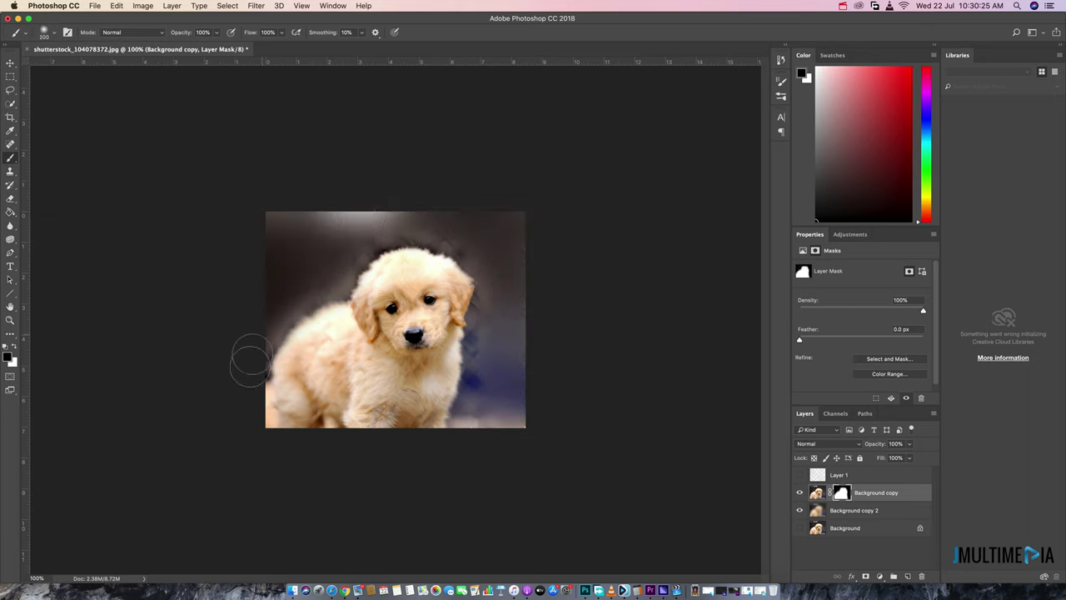
{"action": "mouse_move", "coordinate": [264, 336]}
{"action": "left_mouse_down"}
{"action": "mouse_move", "coordinate": [345, 250]}
{"action": "mouse_move", "coordinate": [429, 209]}
{"action": "mouse_move", "coordinate": [485, 247]}
{"action": "mouse_move", "coordinate": [488, 417]}
{"action": "mouse_move", "coordinate": [466, 384]}
{"action": "mouse_move", "coordinate": [470, 351]}
{"action": "left_mouse_up"}
Refine the mask edge around the puppy's head with an 80 px brush, switching to white
{"action": "key", "text": "bracketleft"}
{"action": "key", "text": "bracketleft"}
{"action": "key", "text": "bracketleft"}
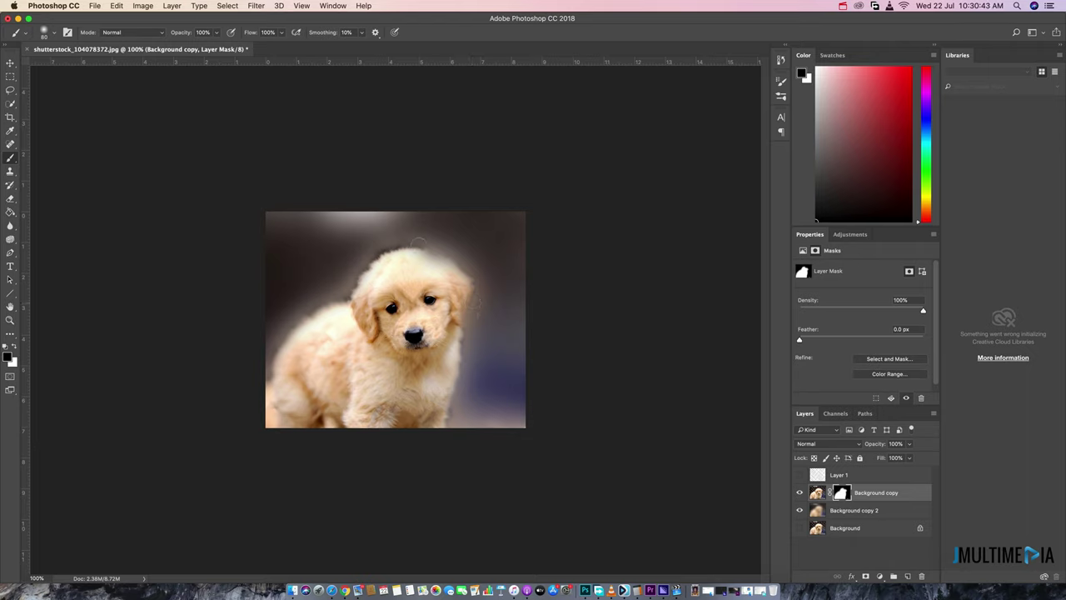
{"action": "mouse_move", "coordinate": [418, 242]}
{"action": "left_mouse_down"}
{"action": "mouse_move", "coordinate": [358, 267]}
{"action": "mouse_move", "coordinate": [300, 328]}
{"action": "left_mouse_up"}
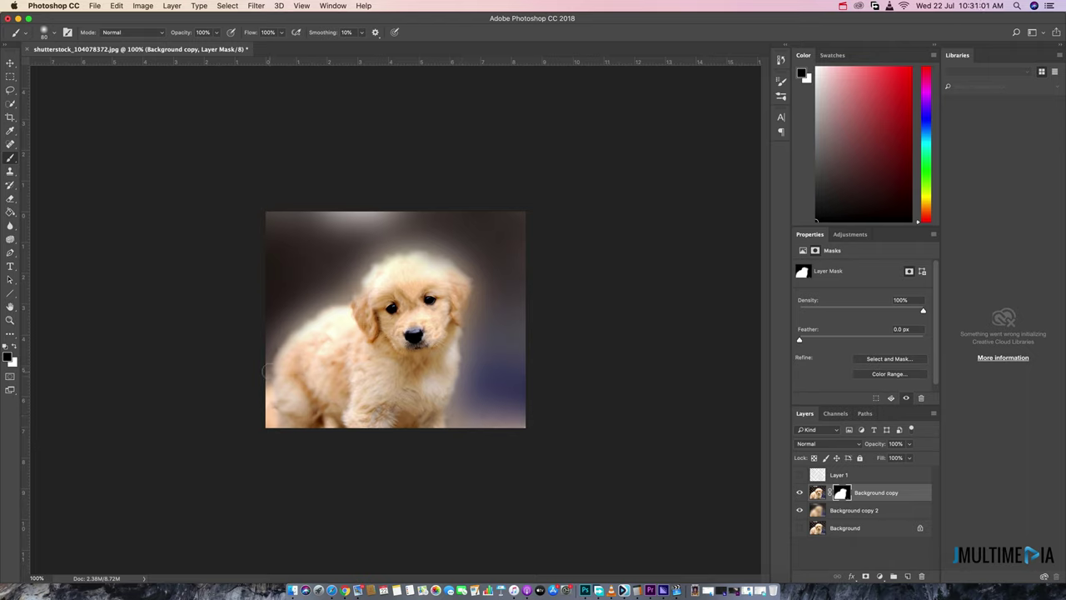
{"action": "left_click", "coordinate": [10, 62]}
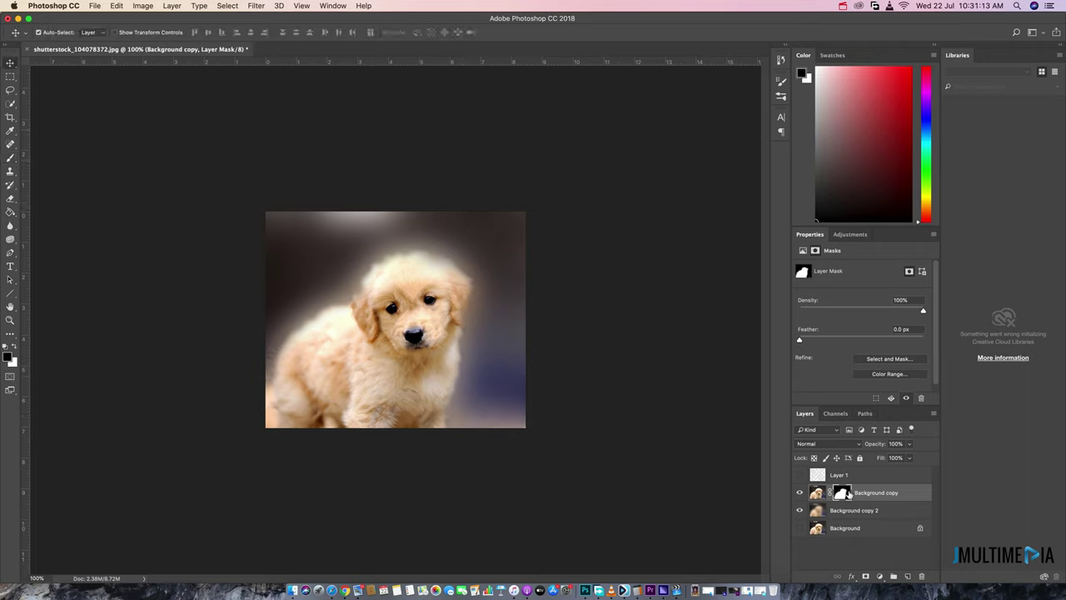
{"action": "key", "text": "x"}
{"action": "key", "text": "b"}
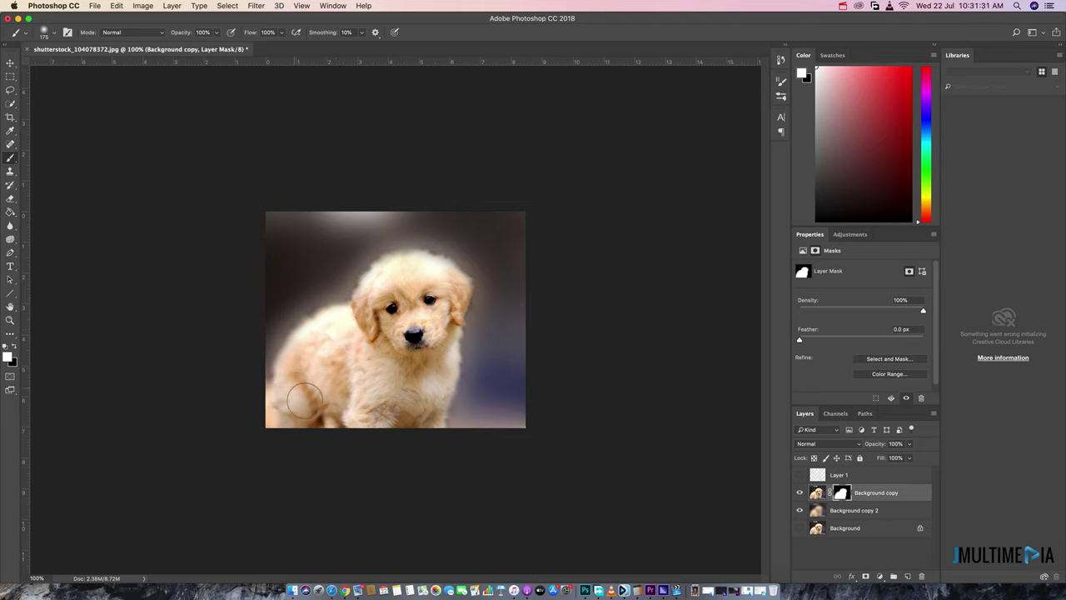
{"action": "key", "text": "v"}
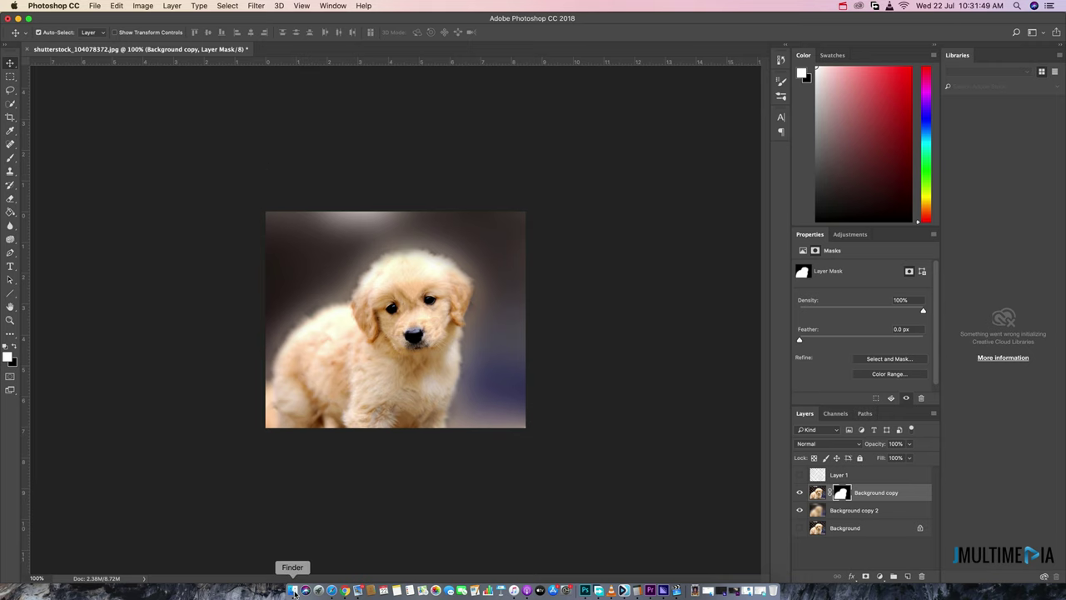
Open the original fenced puppy photo in Preview from Finder and move its window right
{"action": "left_click", "coordinate": [292, 590]}
{"action": "double_click", "coordinate": [815, 368]}
{"action": "left_click", "coordinate": [597, 152]}
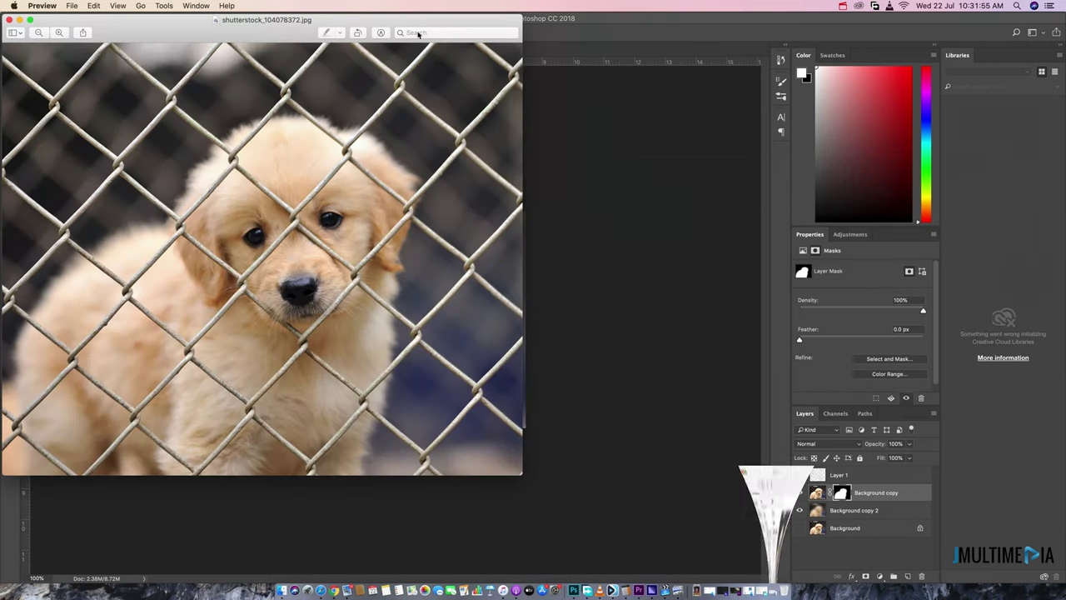
{"action": "left_click_drag", "start_coordinate": [342, 23], "coordinate": [915, 54]}
{"action": "left_click", "coordinate": [72, 5]}
Close the original in Preview and export the image as a 100% quality JPG named 'pupp' to Documents
{"action": "left_click", "coordinate": [209, 125]}
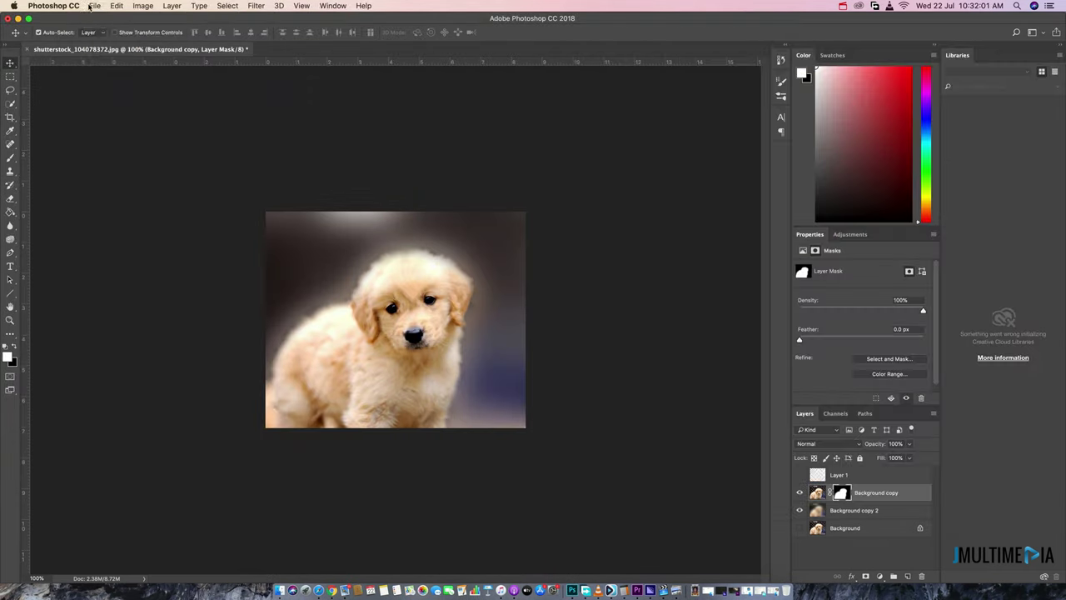
{"action": "left_click", "coordinate": [95, 5]}
{"action": "left_click", "coordinate": [297, 150]}
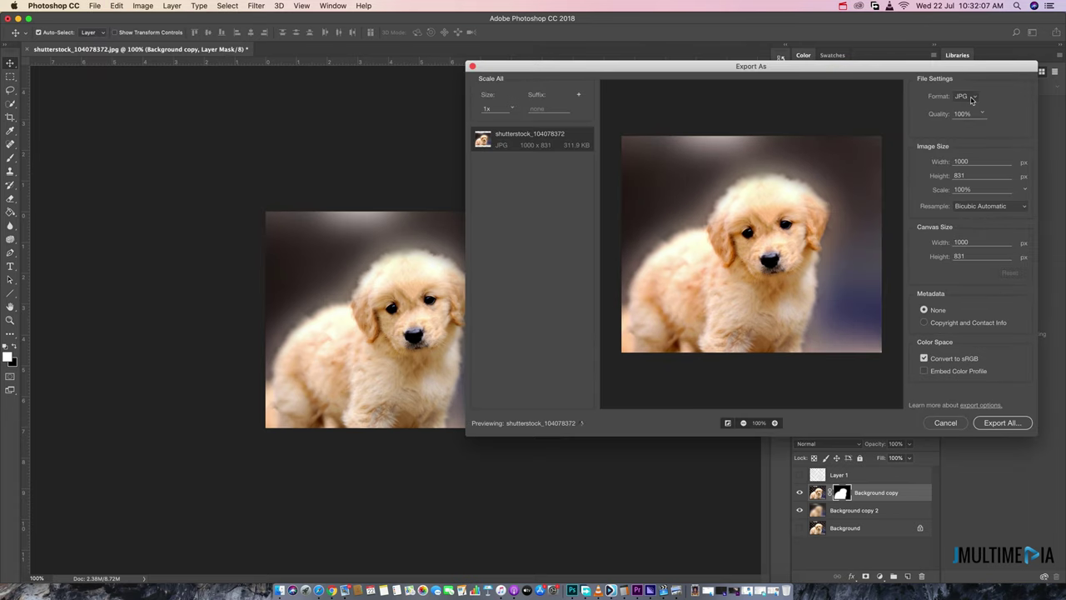
{"action": "left_click", "coordinate": [1002, 422]}
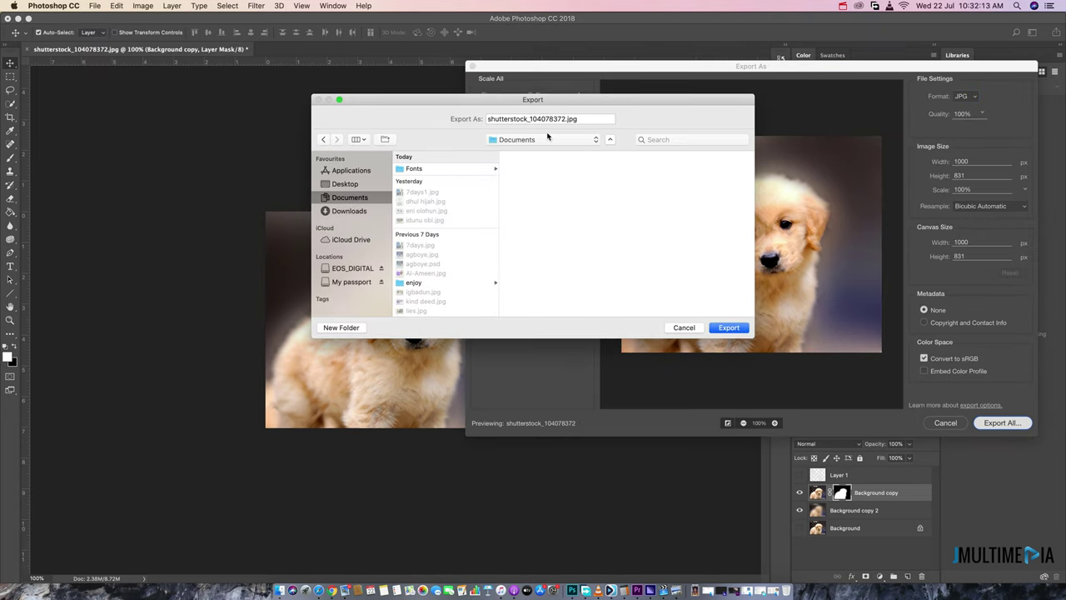
{"action": "type", "text": "oud"}
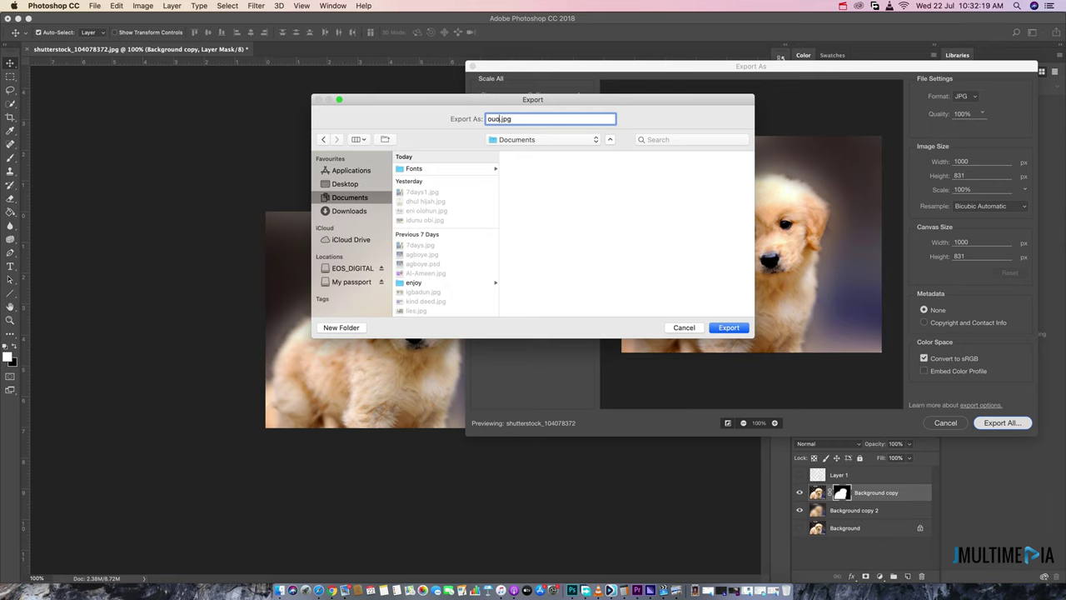
{"action": "key", "text": "BackSpace"}
{"action": "key", "text": "BackSpace"}
{"action": "key", "text": "BackSpace"}
{"action": "type", "text": "pupp"}
{"action": "key", "text": "Return"}
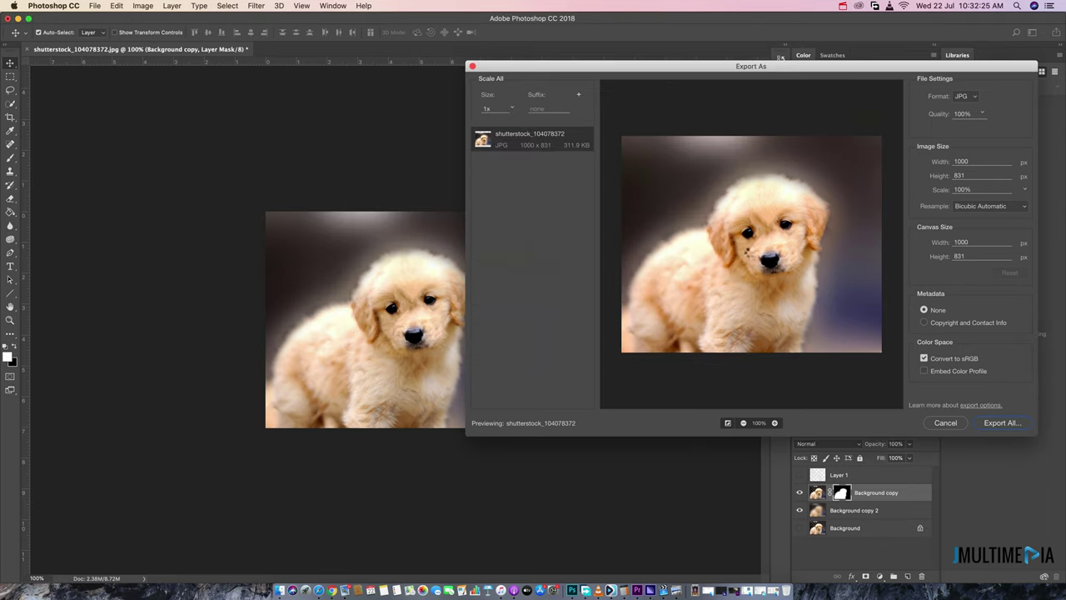
Open the exported JPG and the original photo together in Preview from Finder
{"action": "left_click", "coordinate": [286, 590]}
{"action": "left_click", "coordinate": [682, 193], "text": "super"}
{"action": "key", "text": "super+o"}
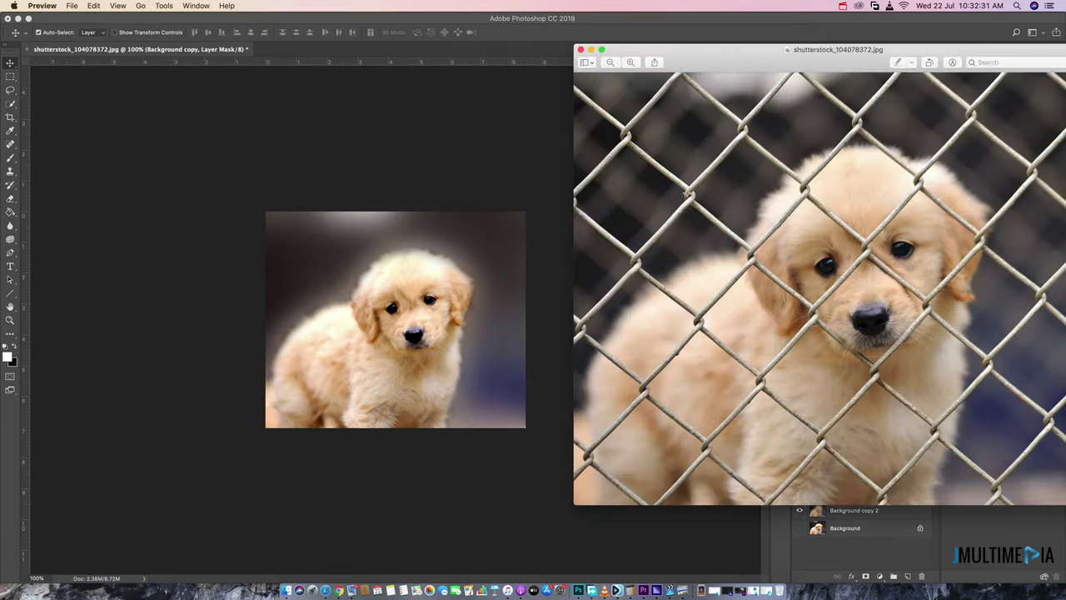